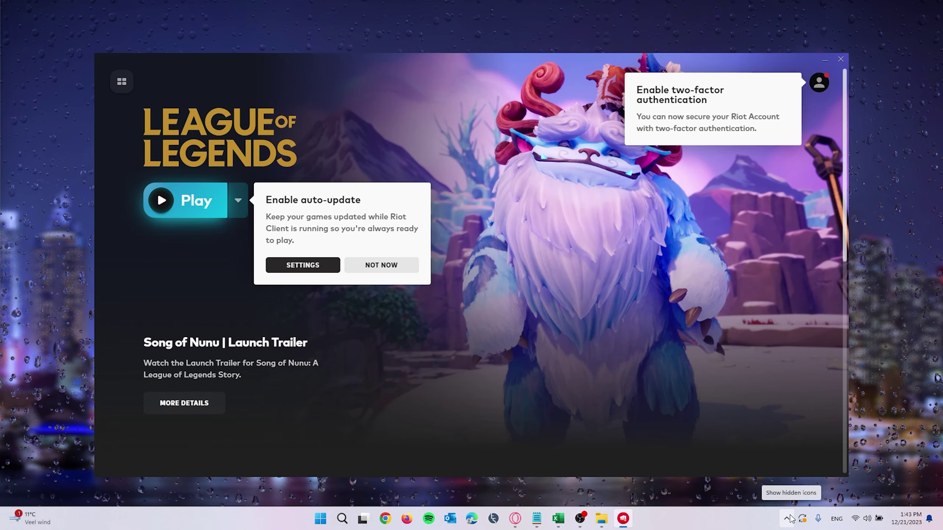
Exit Riot Client from its hidden system-tray icon menu
click(788, 519)
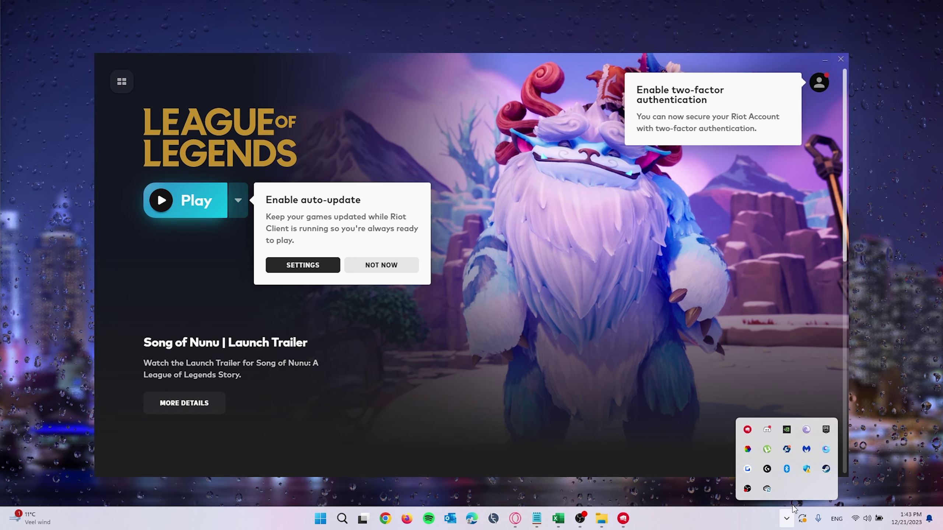
right_click(747, 430)
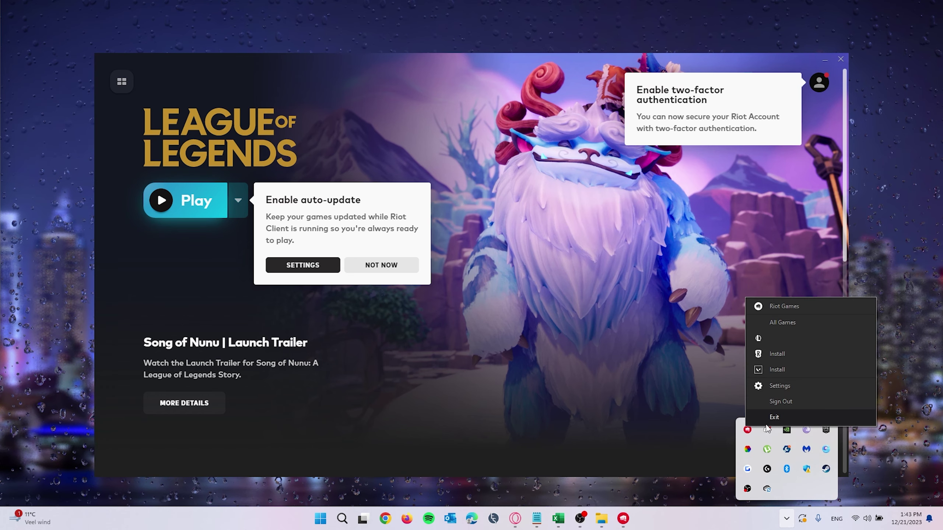
click(774, 418)
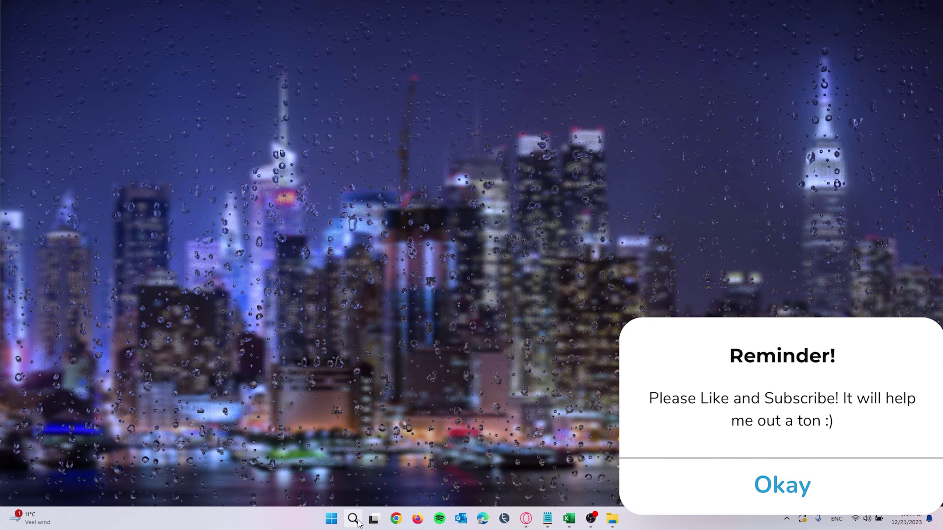
Find League of Legends in Installed apps by searching 'leag', then uninstall it and confirm
click(354, 519)
text(r)
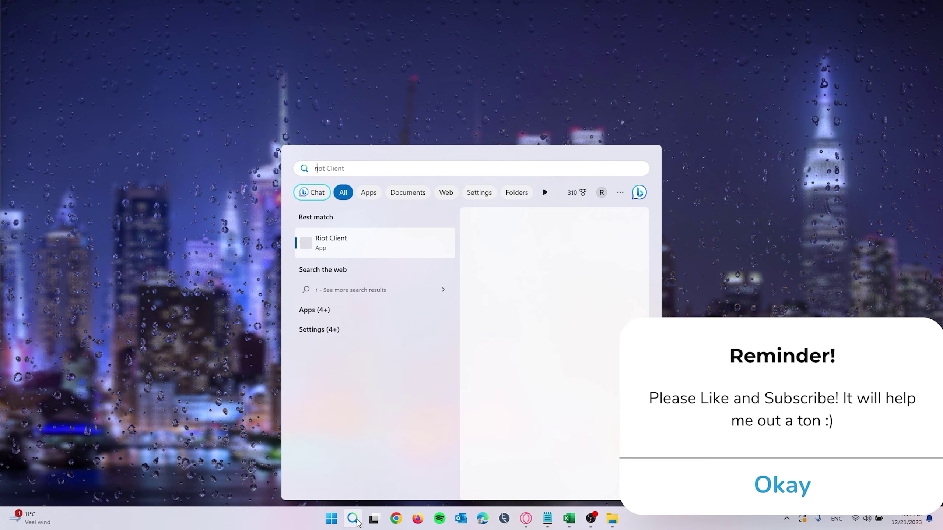
text(emove)
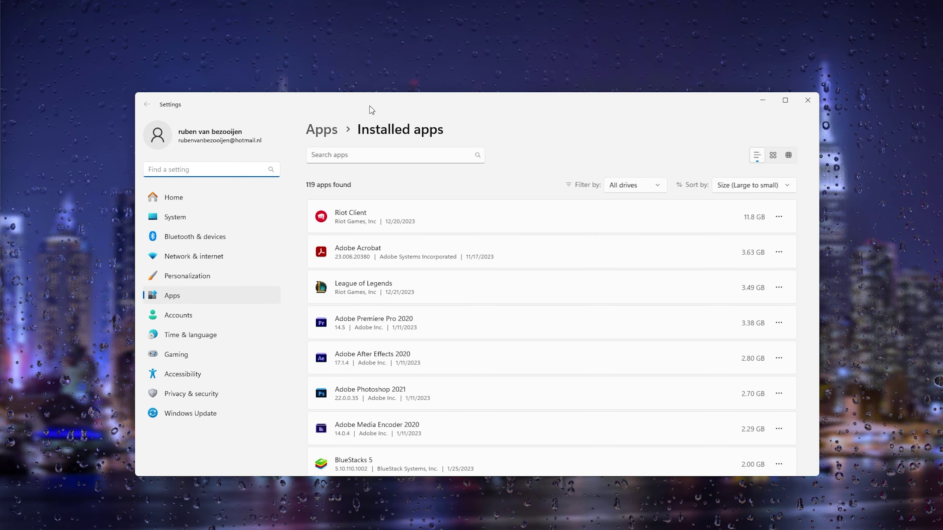
click(352, 155)
text(l)
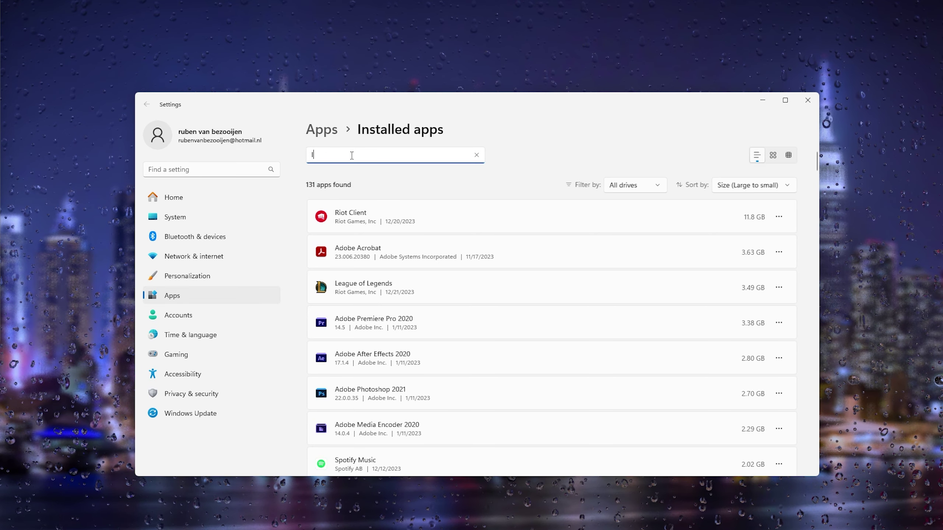
text(eag)
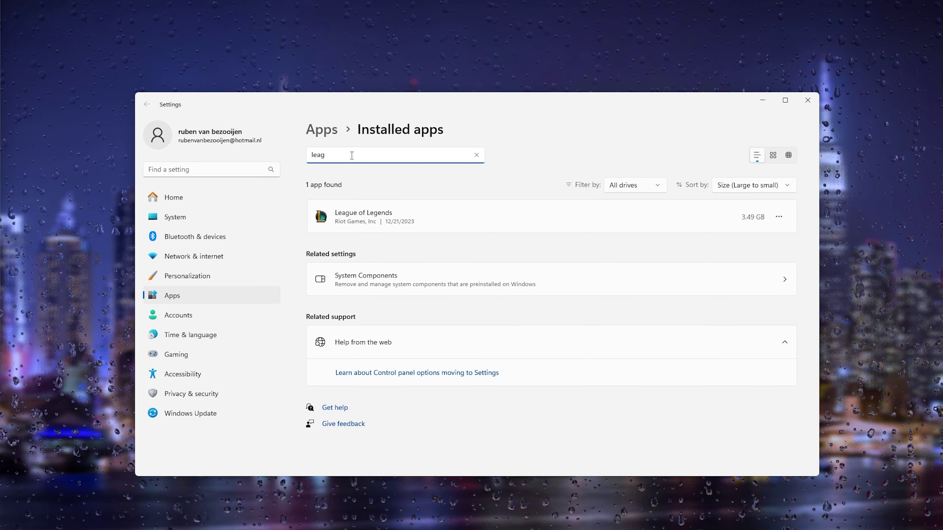
click(778, 217)
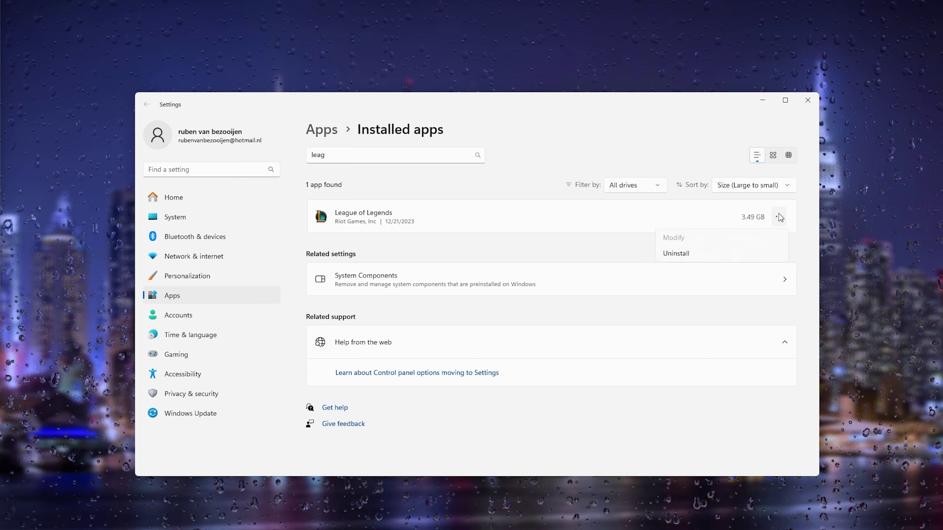
click(691, 254)
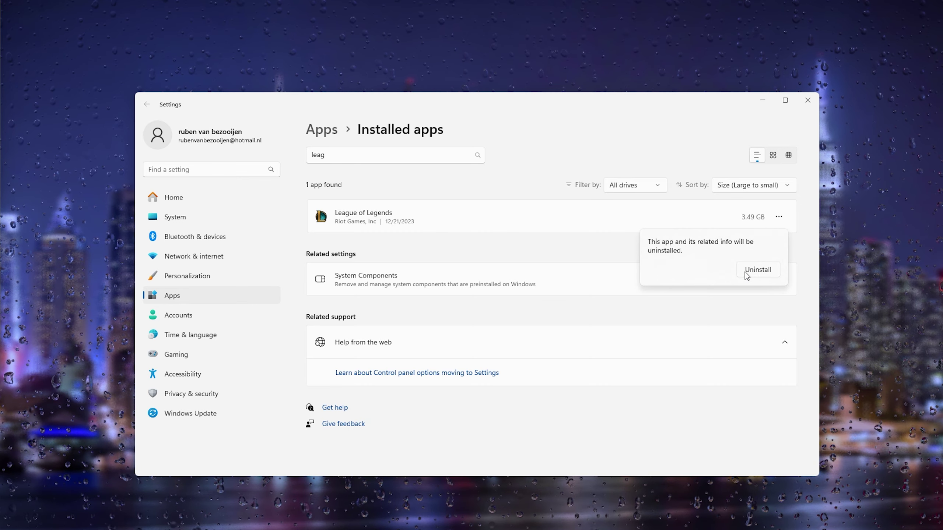
click(750, 270)
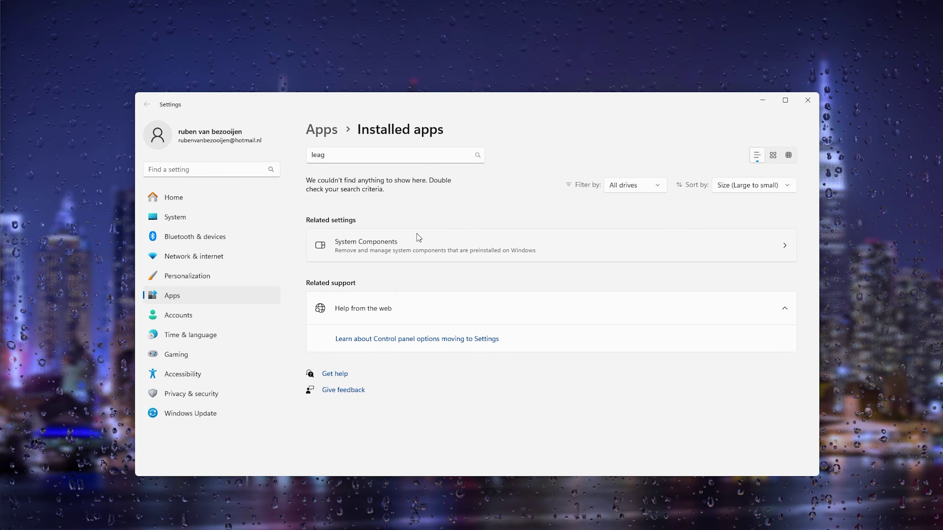
Search Installed apps for 'riot' and choose Uninstall on Riot Client
click(382, 159)
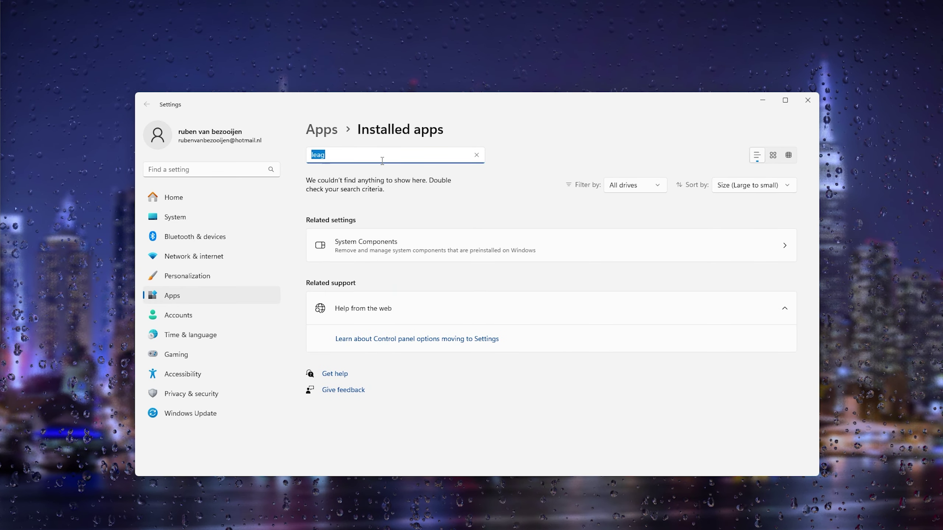
text(riot)
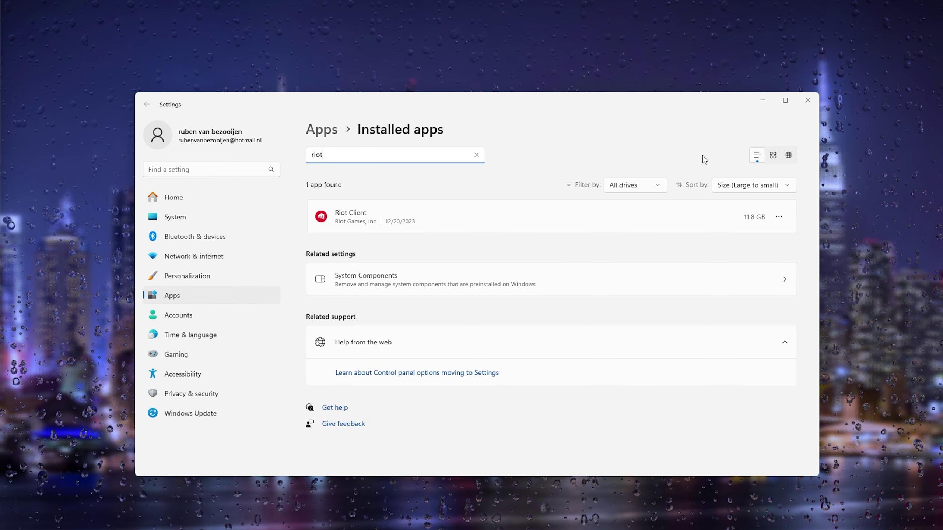
click(780, 218)
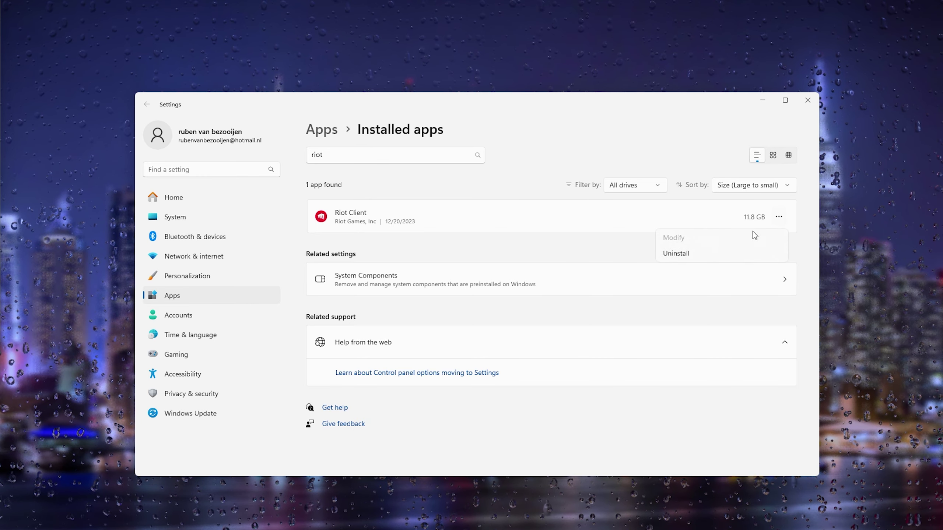
click(695, 251)
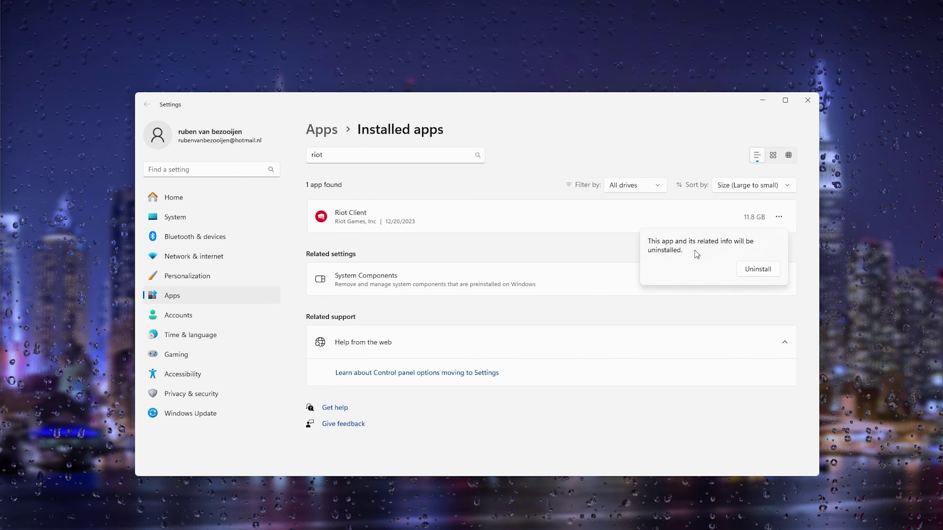
Confirm uninstalling Riot Client so the Riot Games uninstaller starts
click(749, 271)
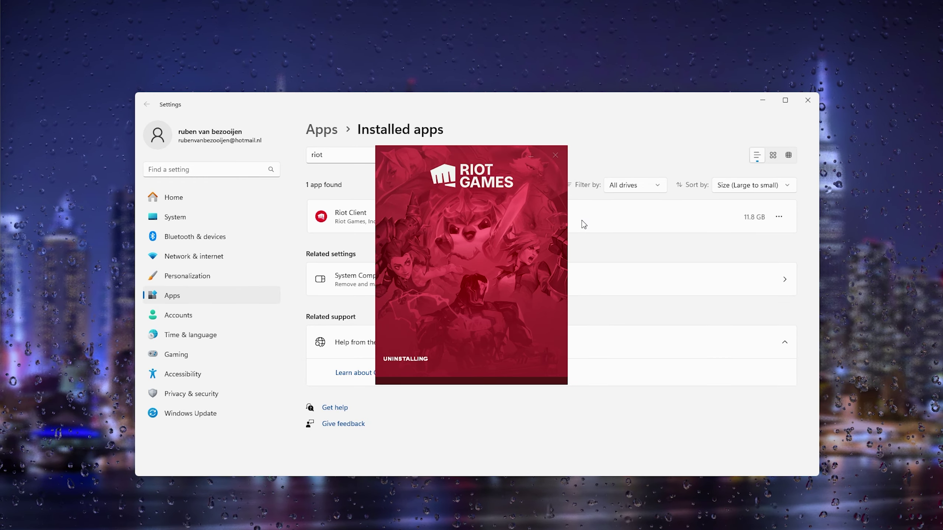